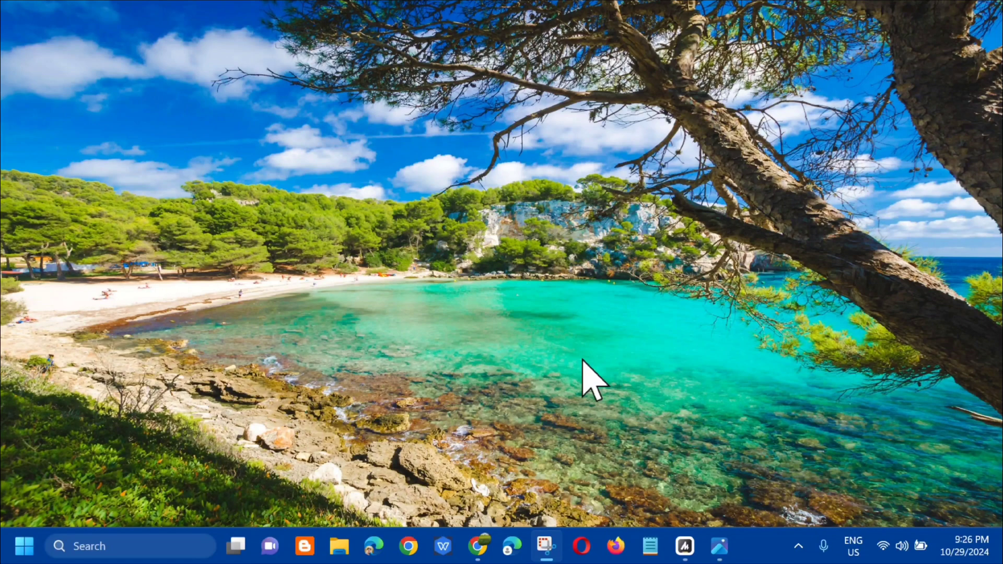
# - Run the wsreset command to clear the Microsoft Store cache, and close the Store window that opens
pyautogui.click(24, 546)
pyautogui.click(158, 78)
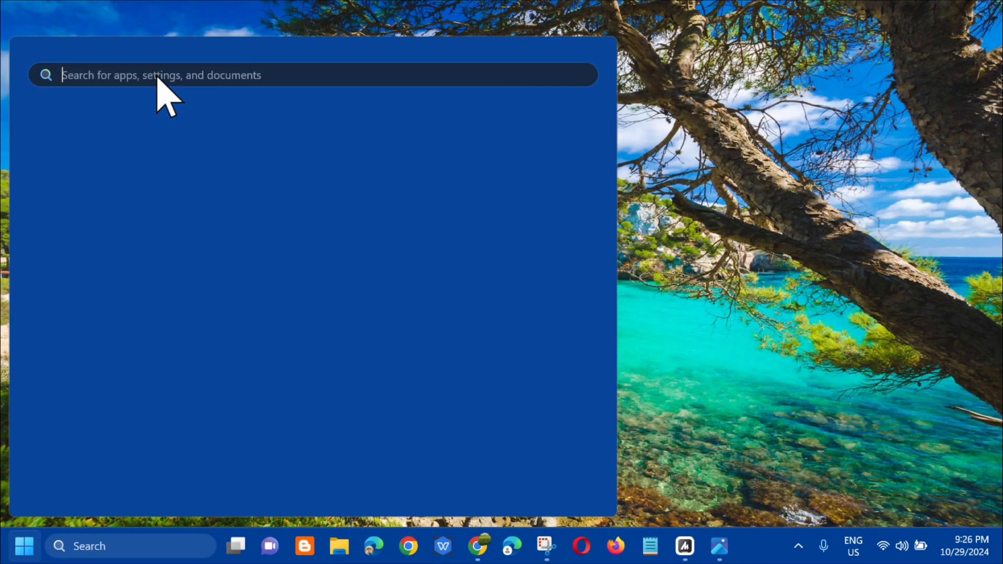
pyautogui.press('capslock')
pyautogui.press('capslock')
pyautogui.press('capslock')
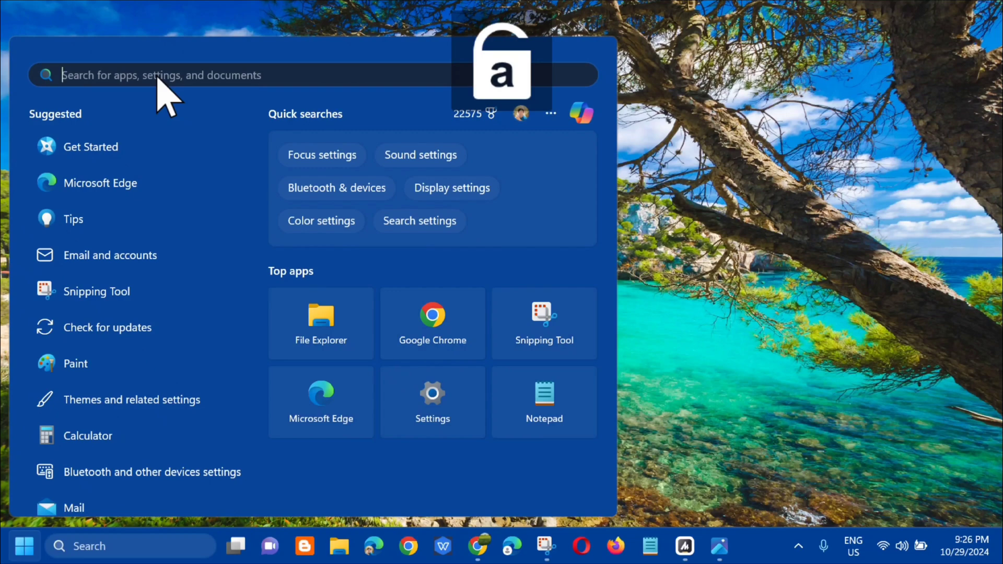
pyautogui.write('ws')
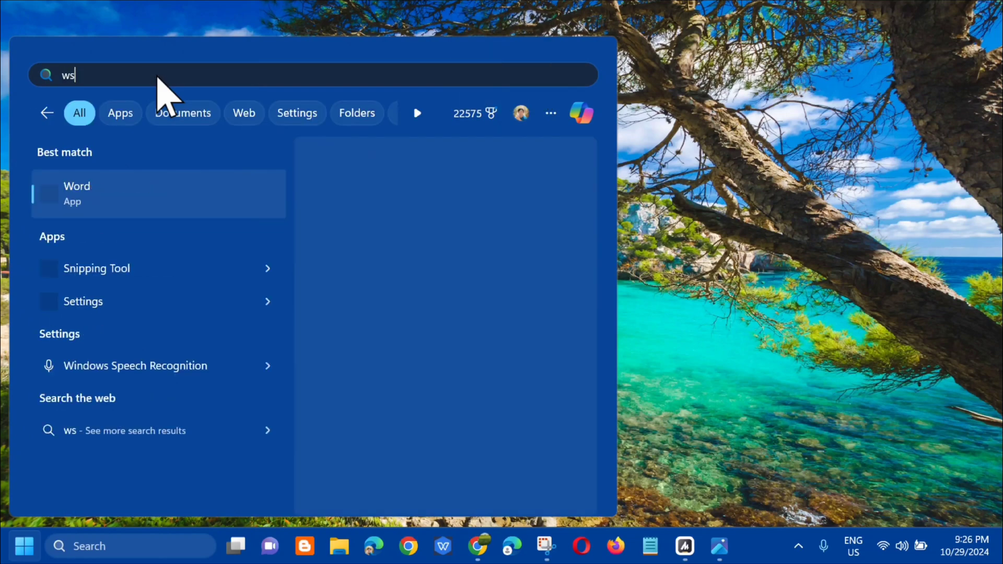
pyautogui.write('reset')
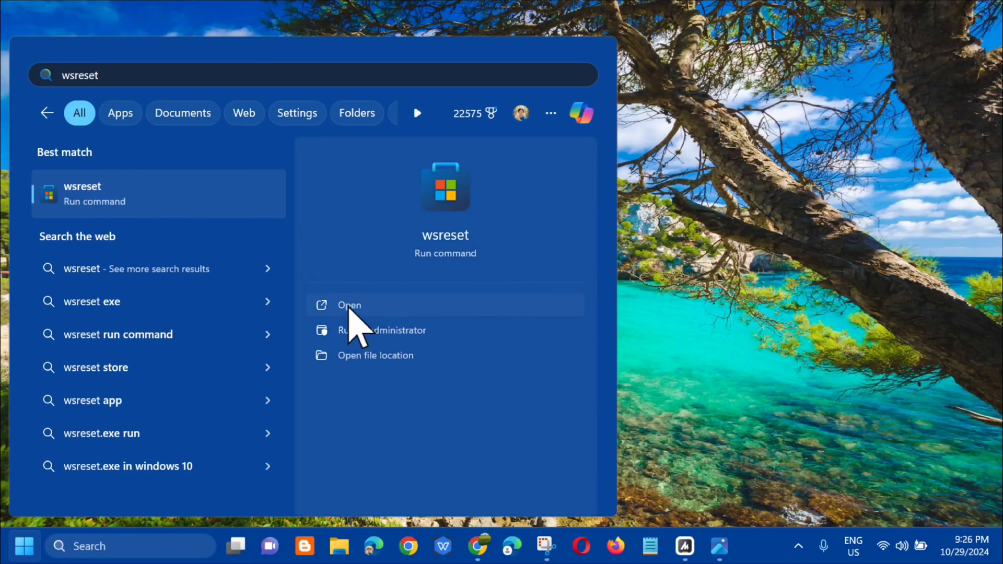
pyautogui.click(349, 308)
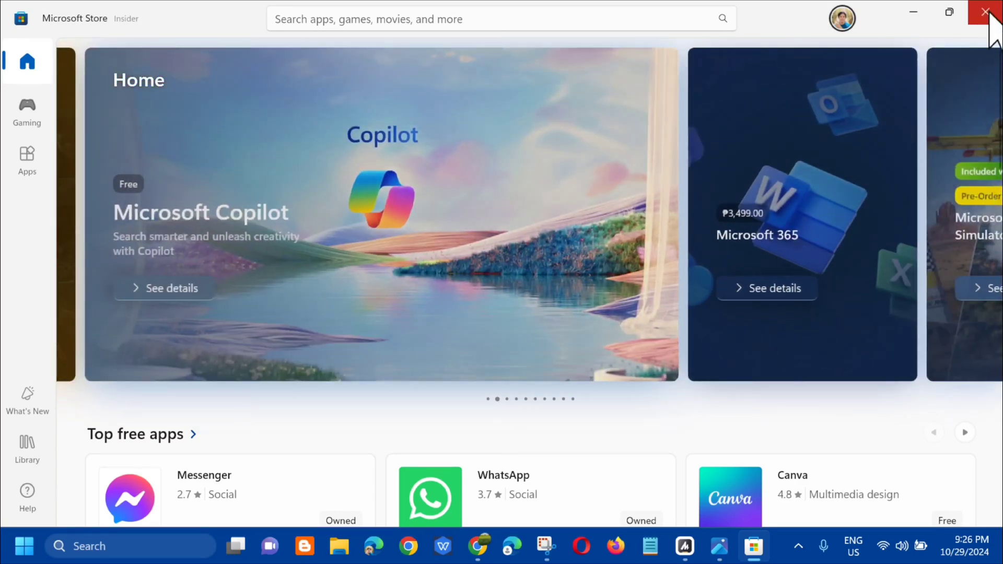
pyautogui.click(985, 12)
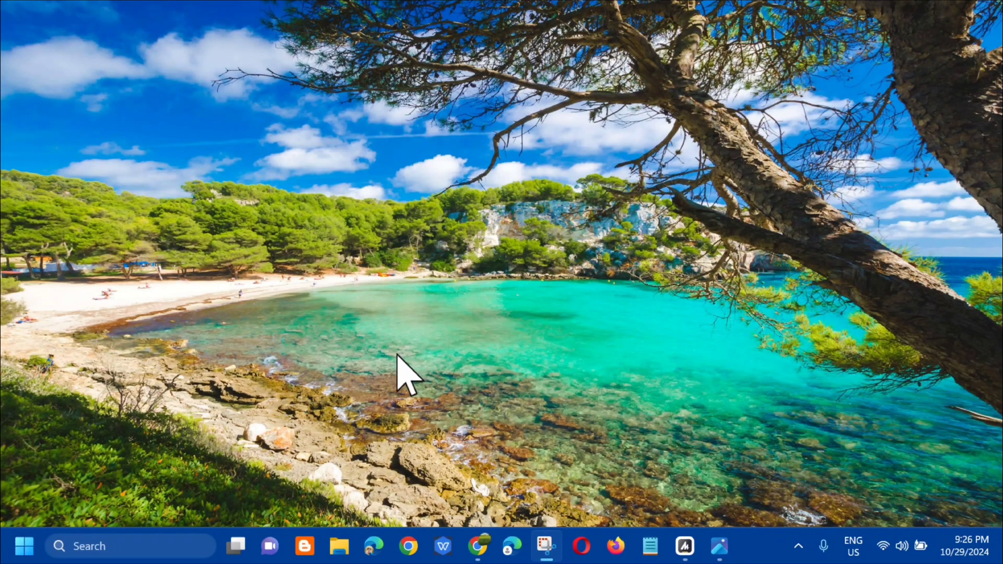
# - Open Control Panel and show its items as large icons
pyautogui.click(24, 546)
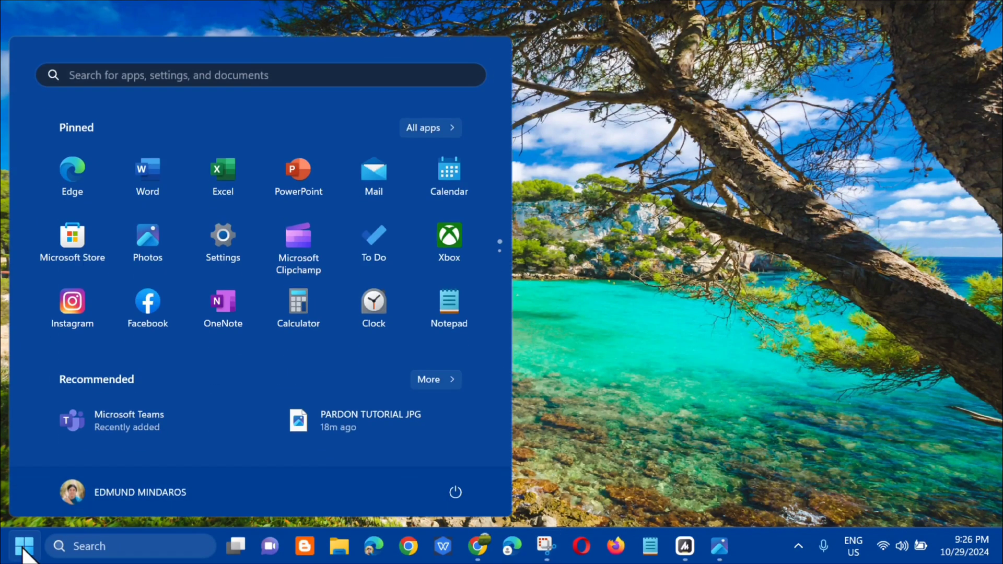
pyautogui.click(120, 74)
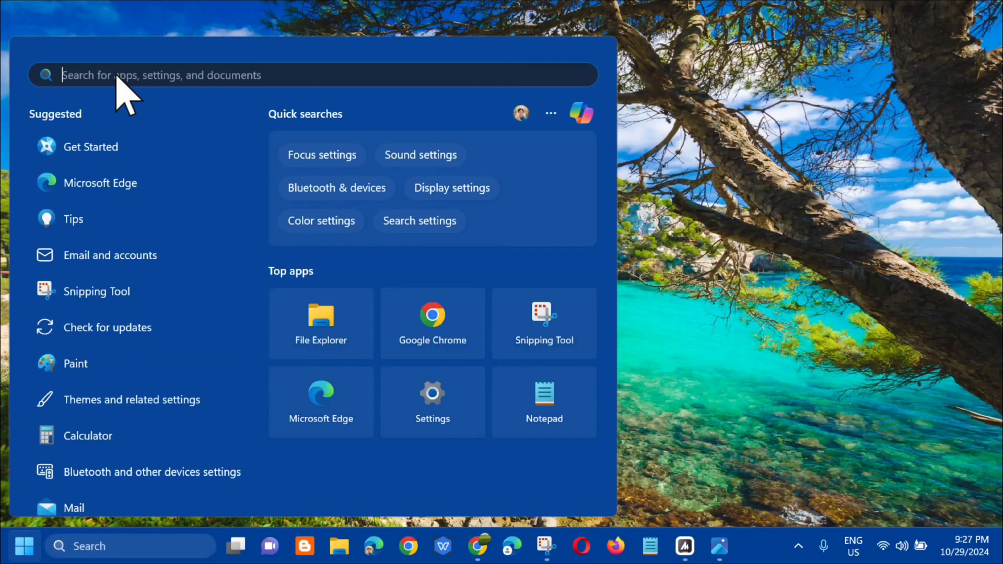
pyautogui.press('capslock')
pyautogui.write('con')
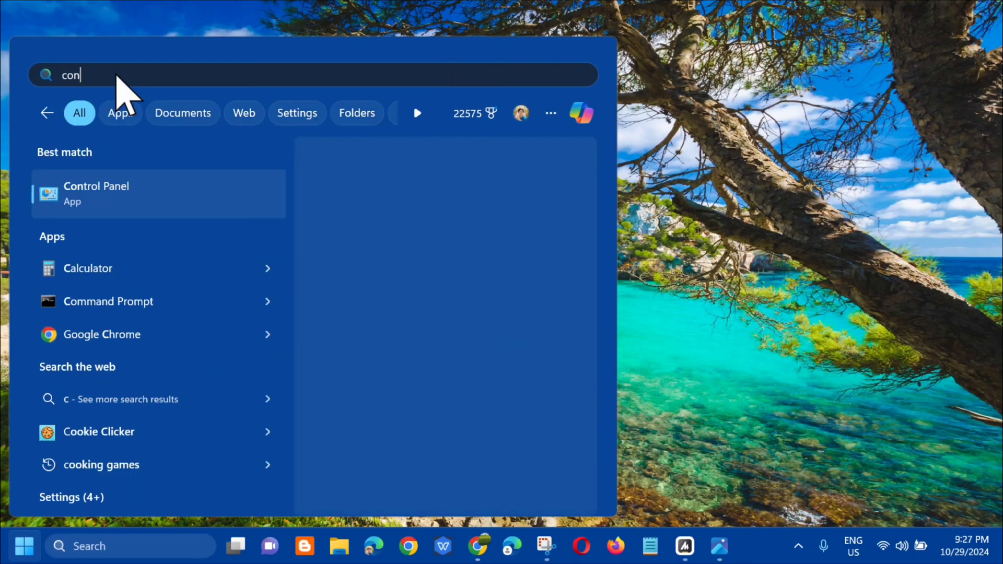
pyautogui.write('trol panel')
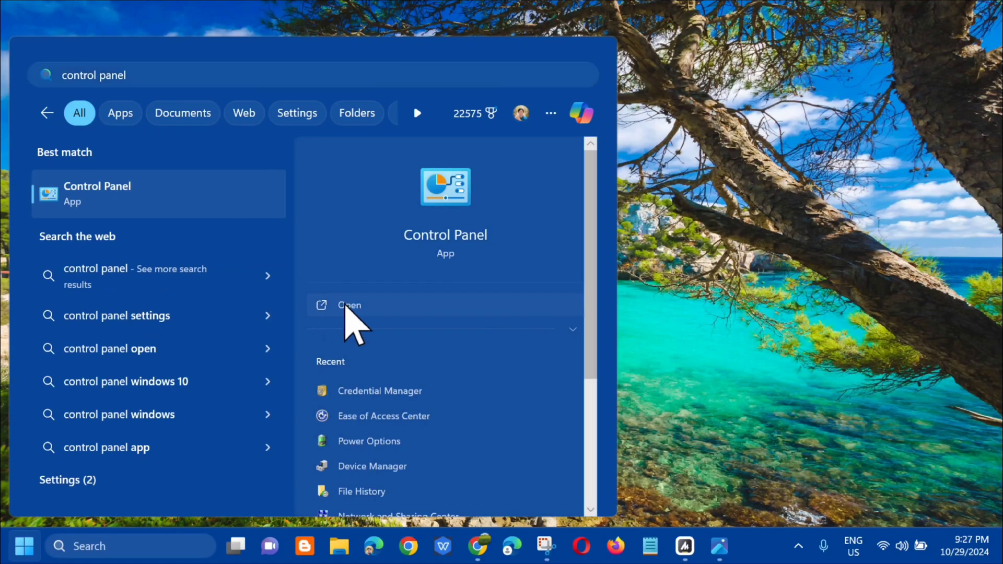
pyautogui.click(346, 307)
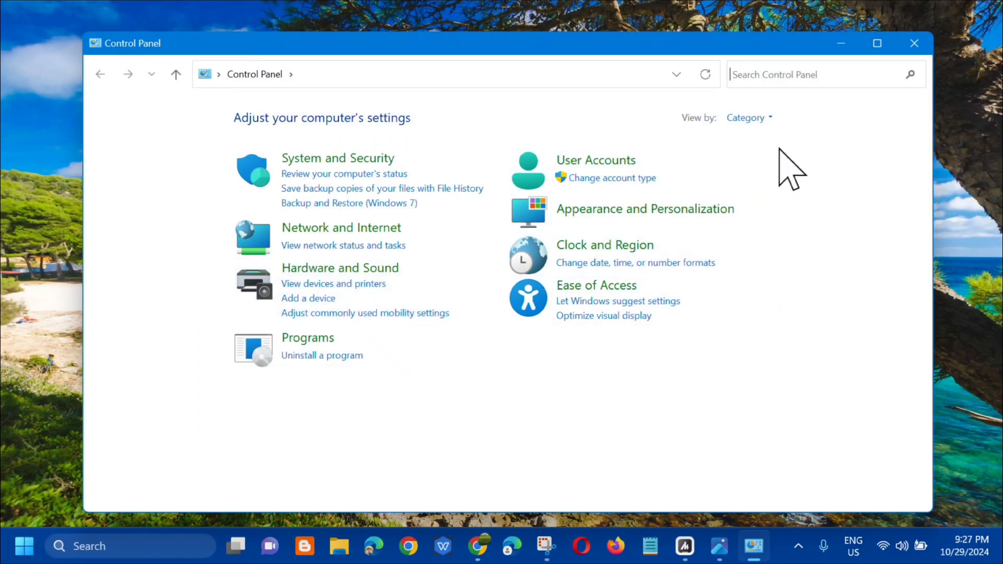
pyautogui.click(771, 118)
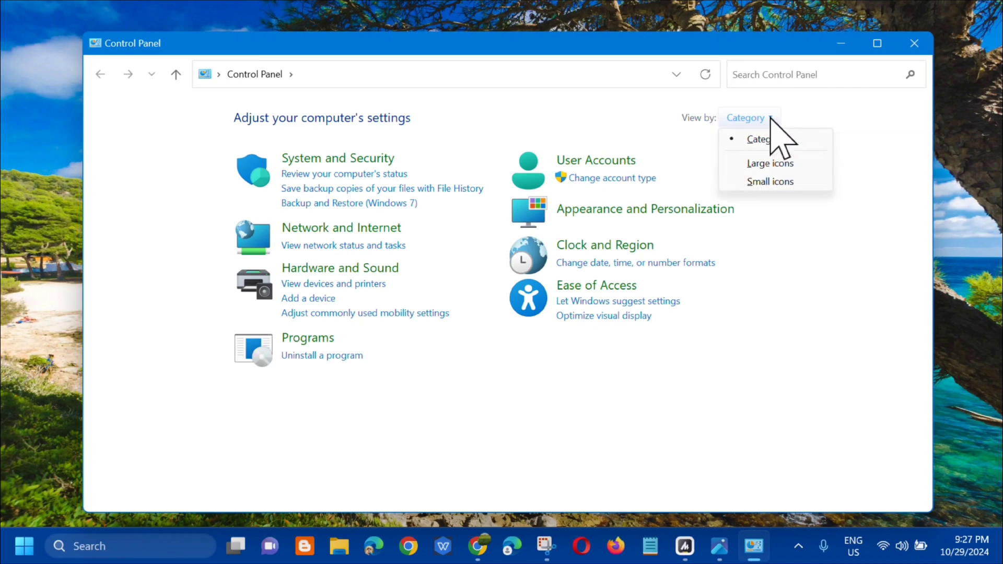
pyautogui.click(772, 164)
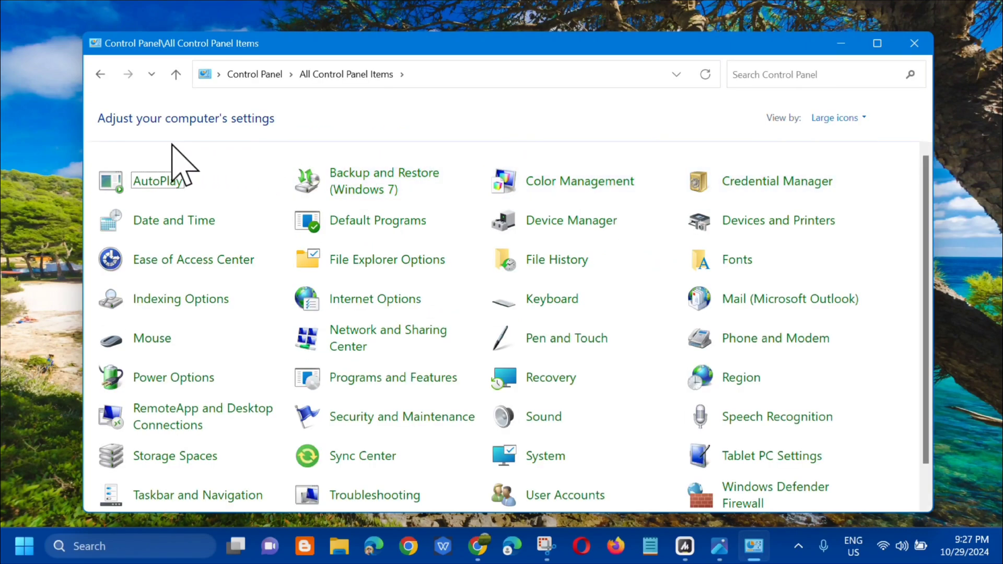
# - In the Date and Time settings, synchronize the clock with the Internet time server time.windows.com, and close Control Panel
pyautogui.click(156, 224)
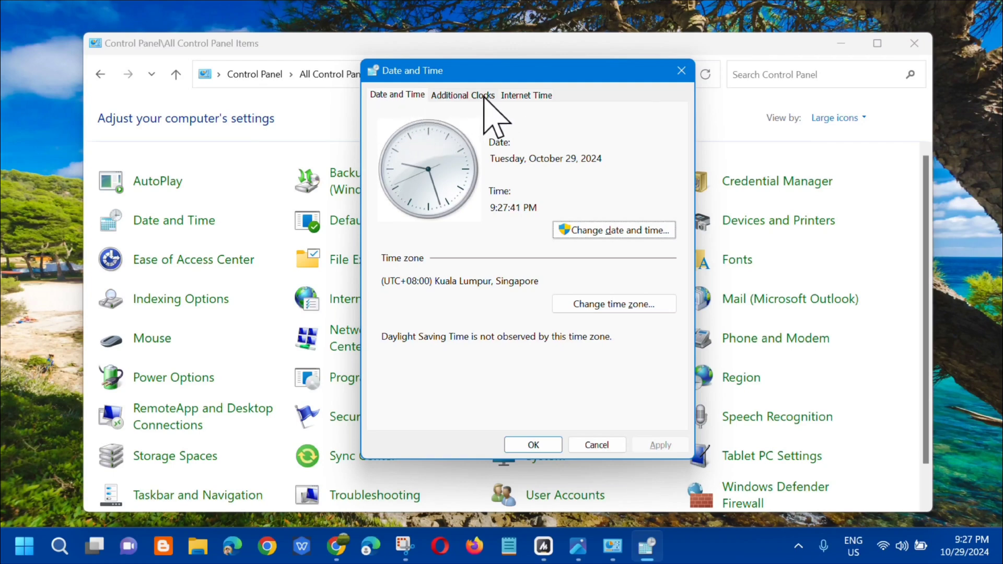
pyautogui.click(519, 96)
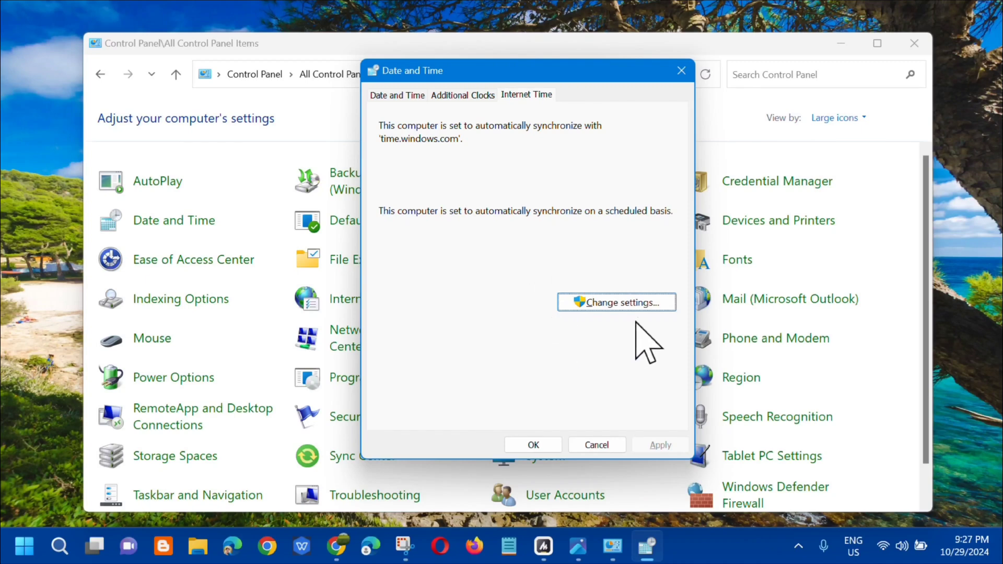
pyautogui.click(613, 305)
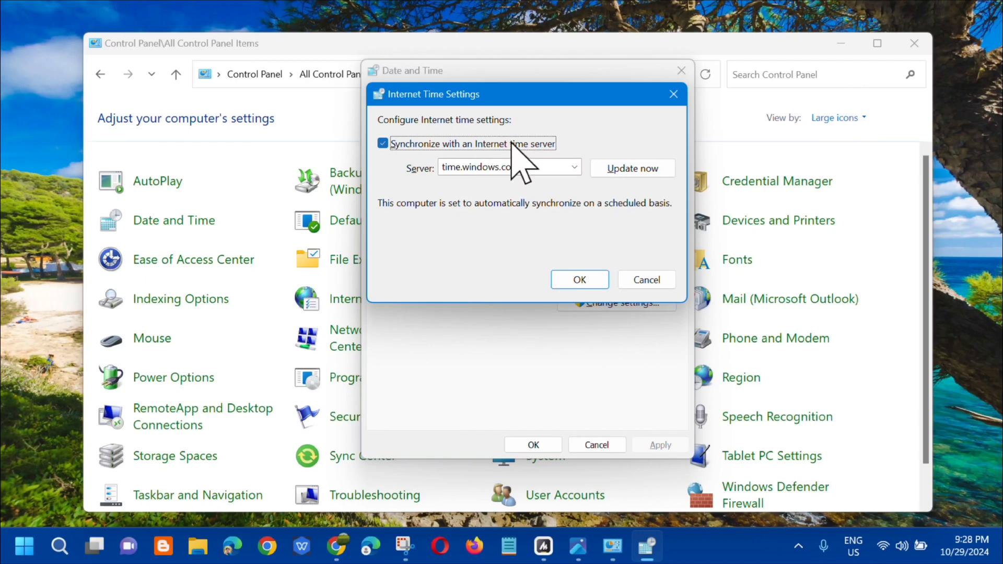
pyautogui.click(629, 170)
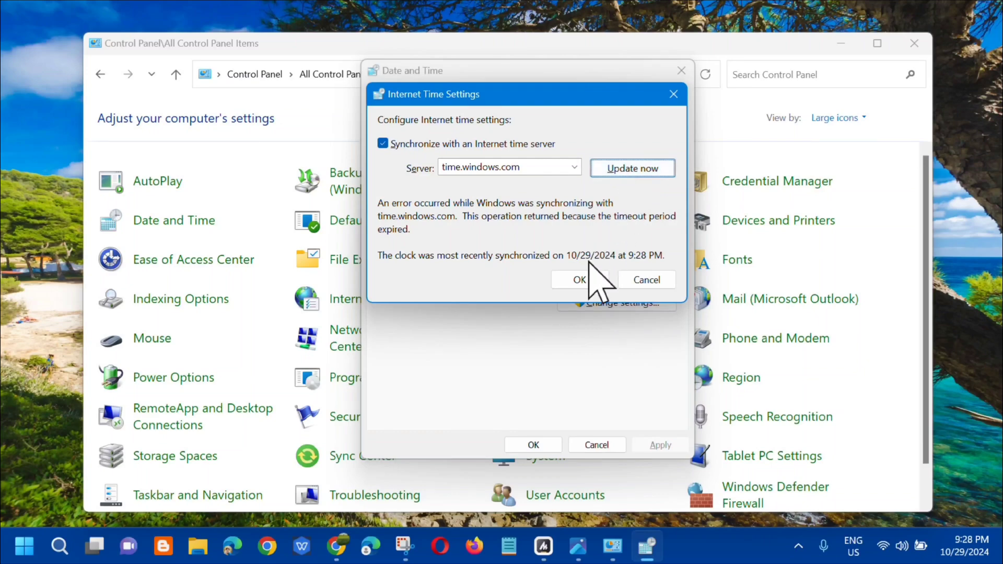
pyautogui.click(580, 280)
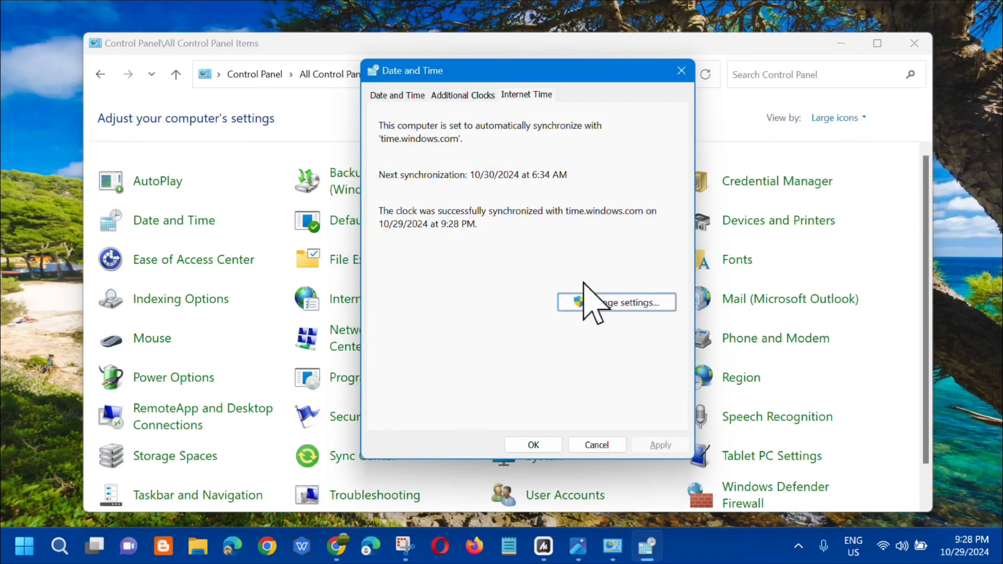
pyautogui.click(596, 445)
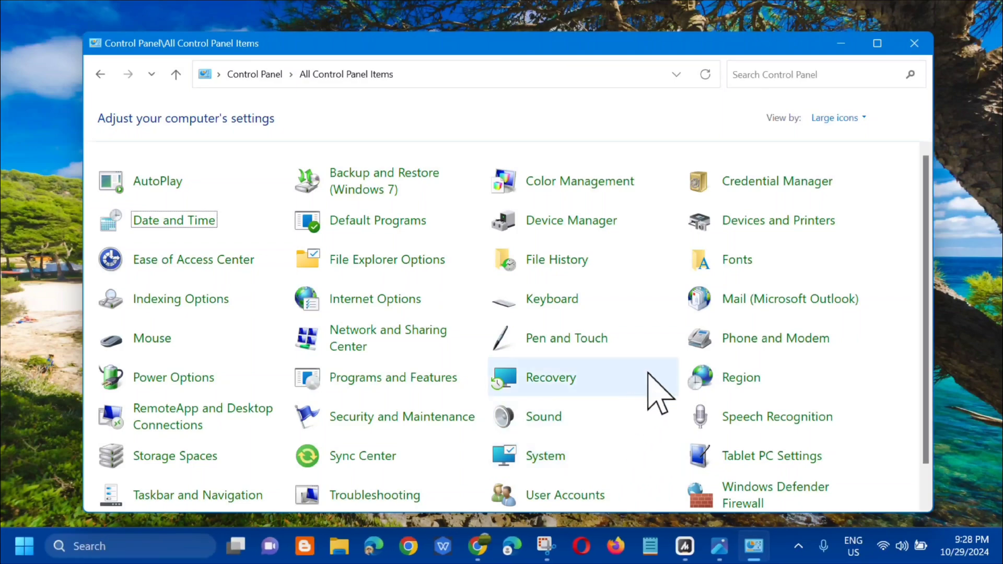
pyautogui.click(914, 44)
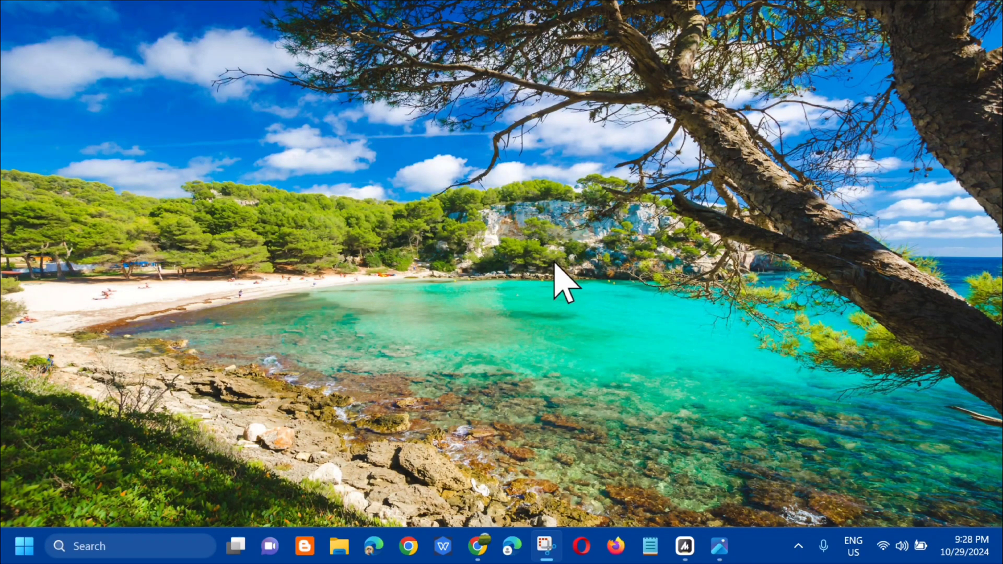
# - Open the Settings app and go to the list of installed apps
pyautogui.click(25, 547)
pyautogui.click(141, 78)
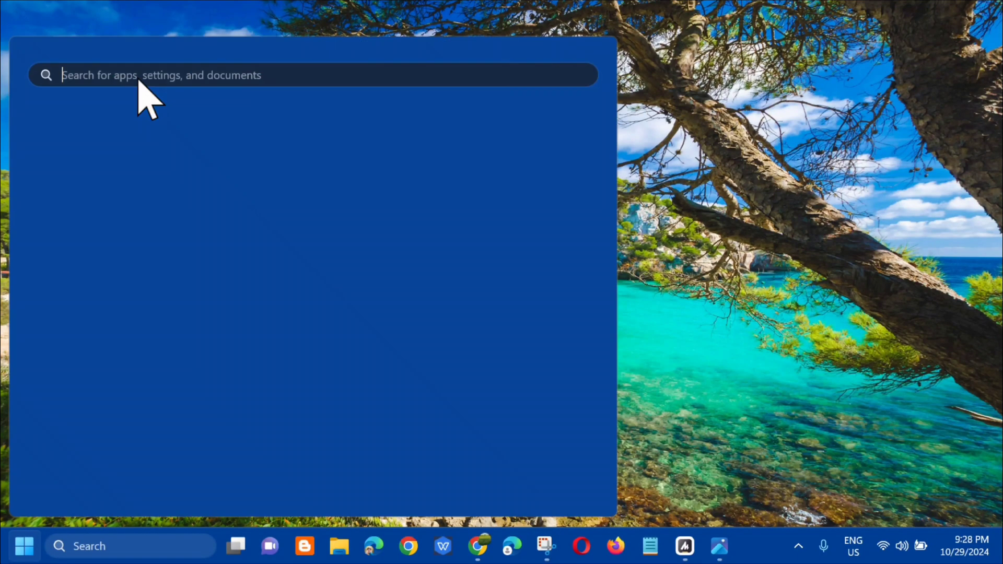
pyautogui.write('settings')
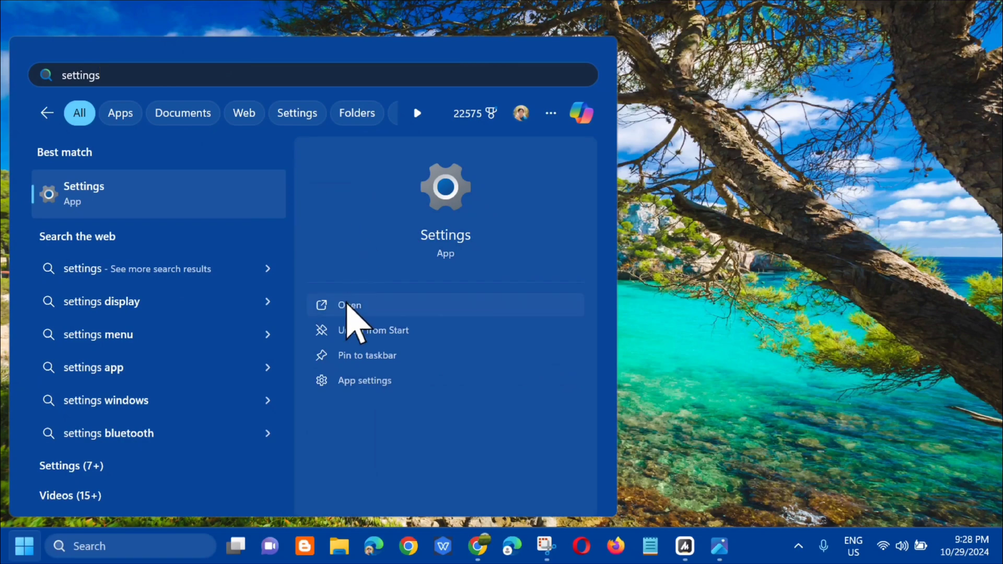
pyautogui.click(346, 306)
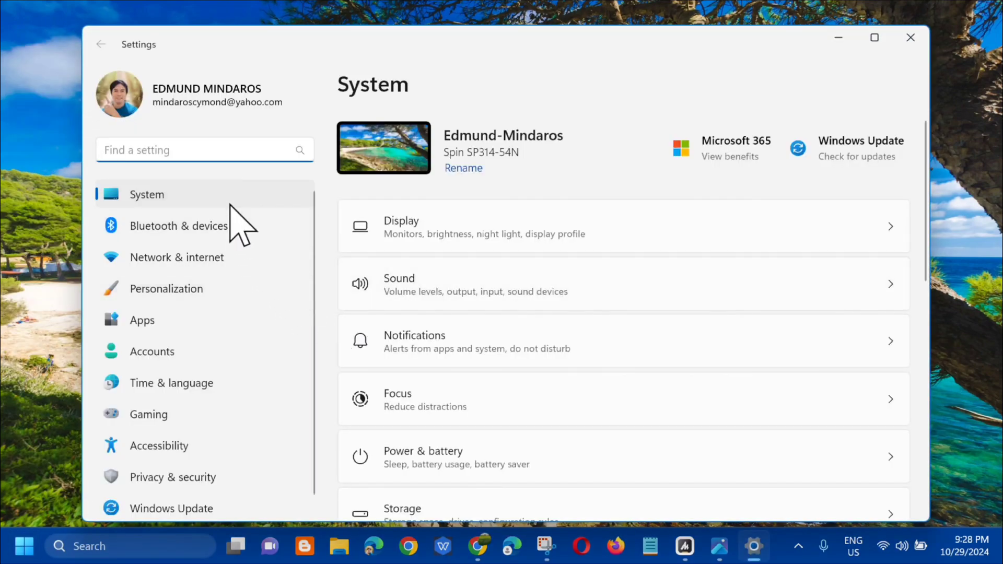
pyautogui.click(153, 321)
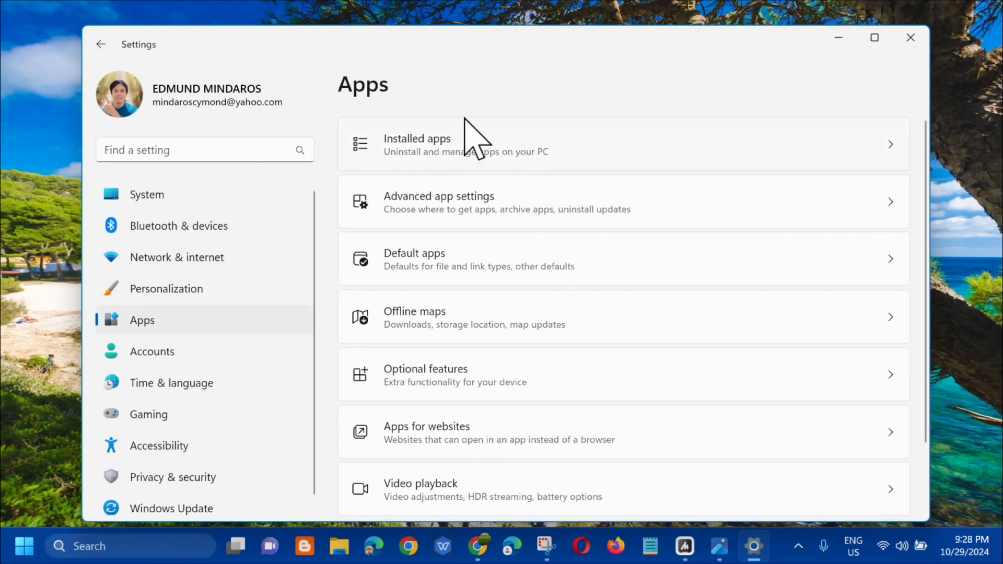
pyautogui.click(437, 146)
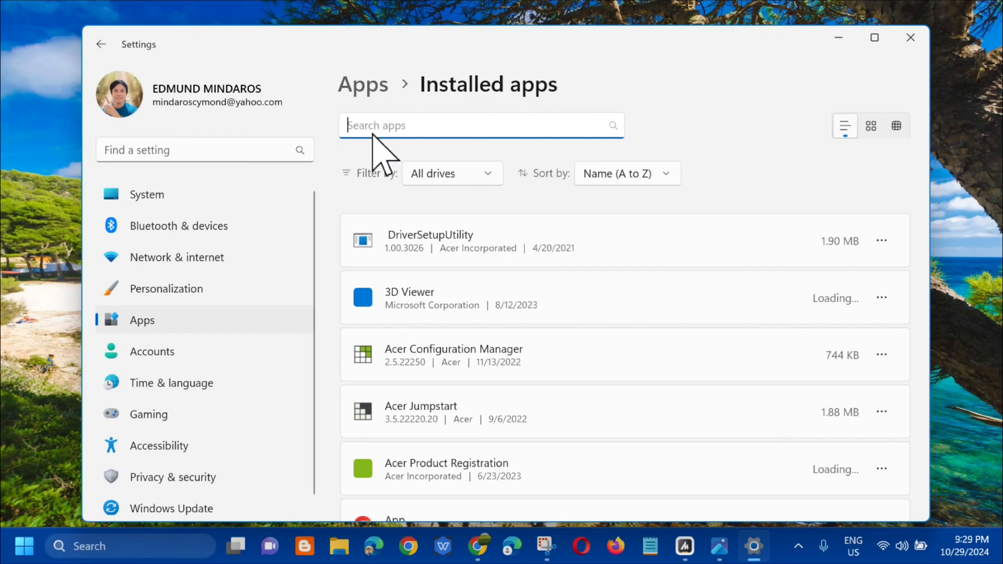
# - Search the installed apps for "Microsoft store" and open the advanced options of Microsoft Store
pyautogui.press('capslock')
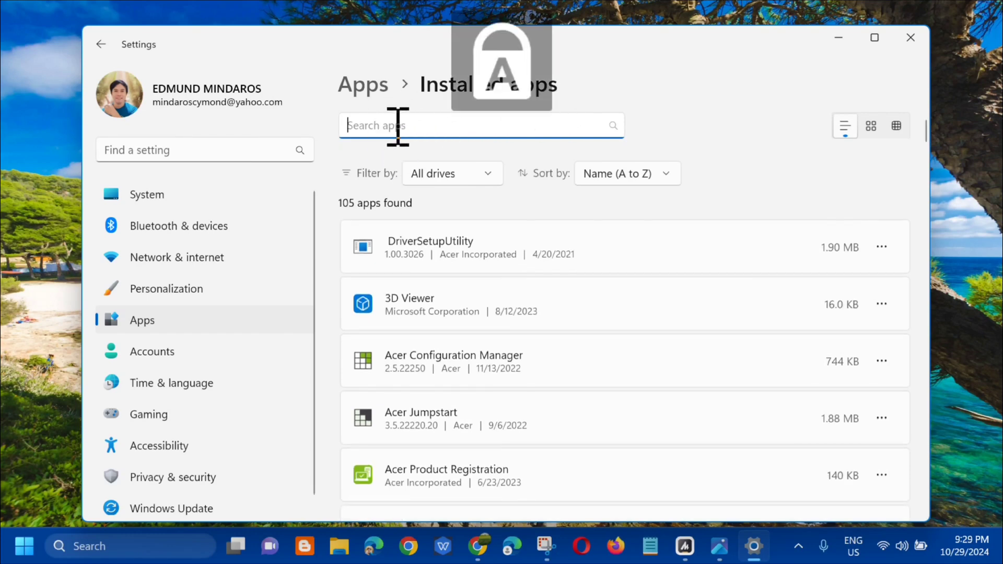
pyautogui.write('M')
pyautogui.press('capslock')
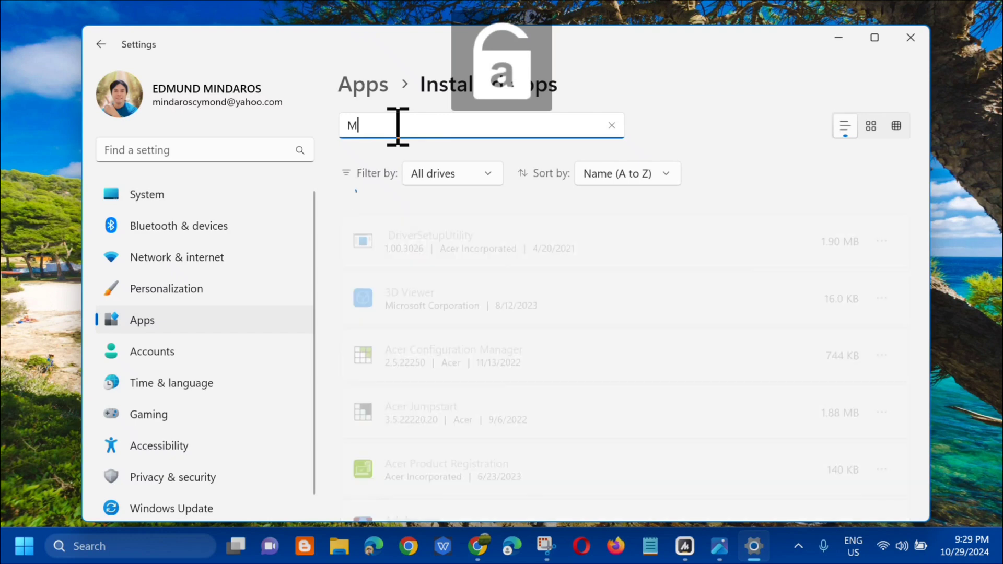
pyautogui.write('icr')
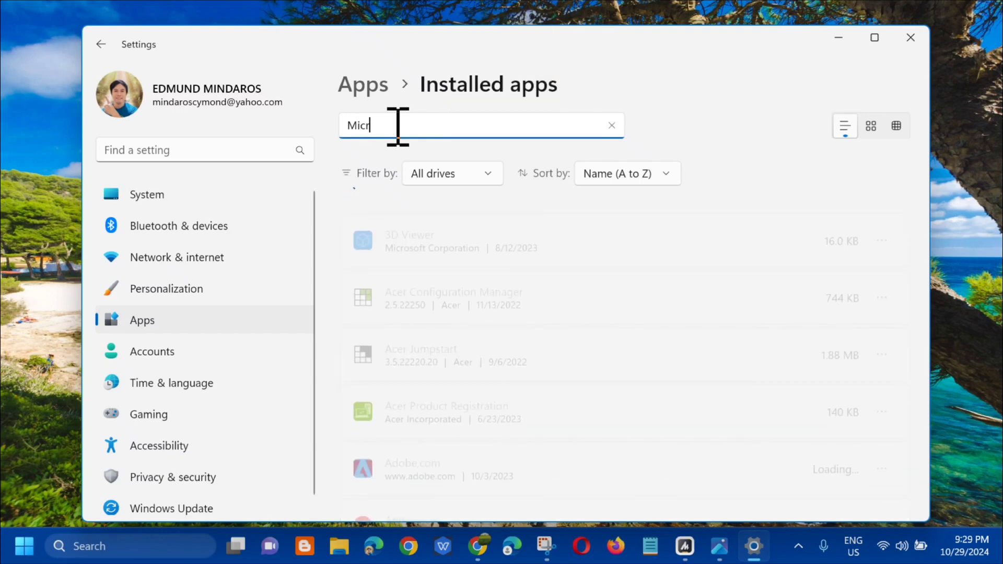
pyautogui.write('osoft store')
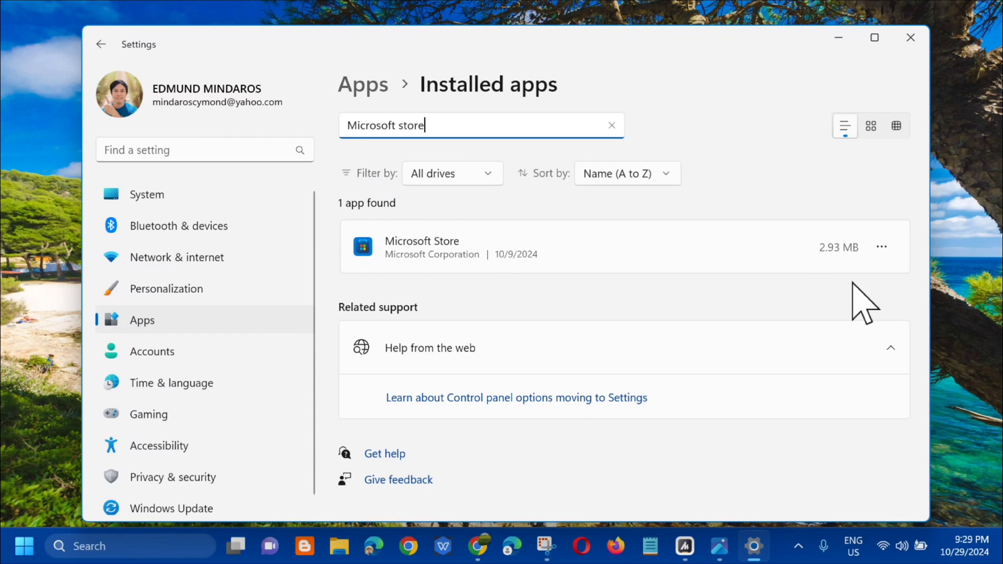
pyautogui.click(882, 247)
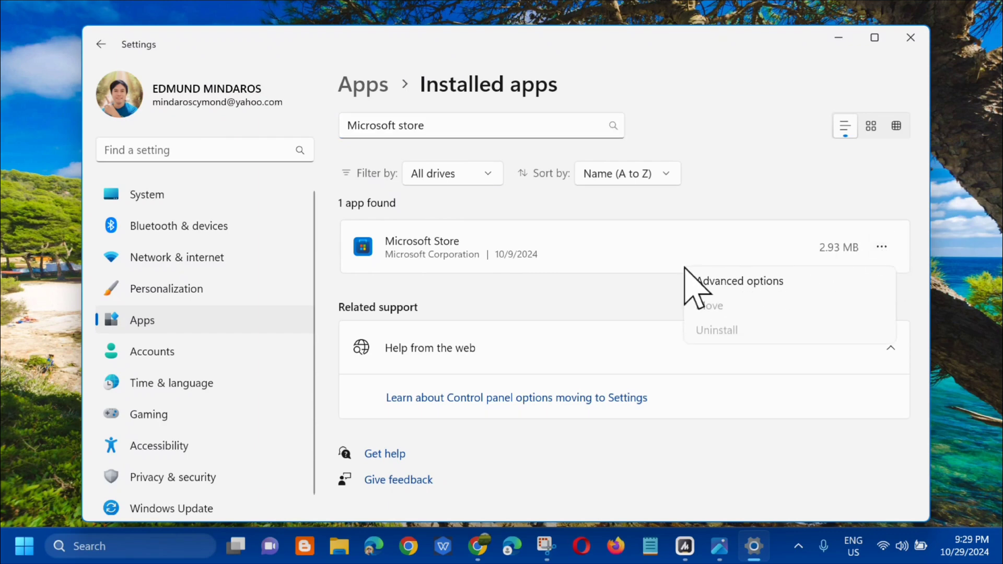
pyautogui.click(731, 282)
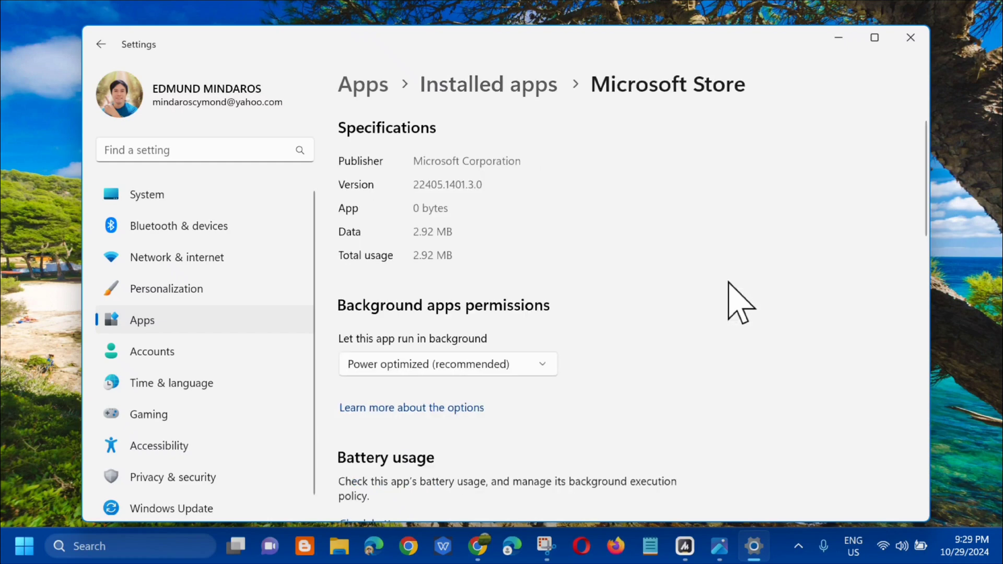
# - Repair the Microsoft Store app without deleting its data
pyautogui.scroll(-5, 590, 255)
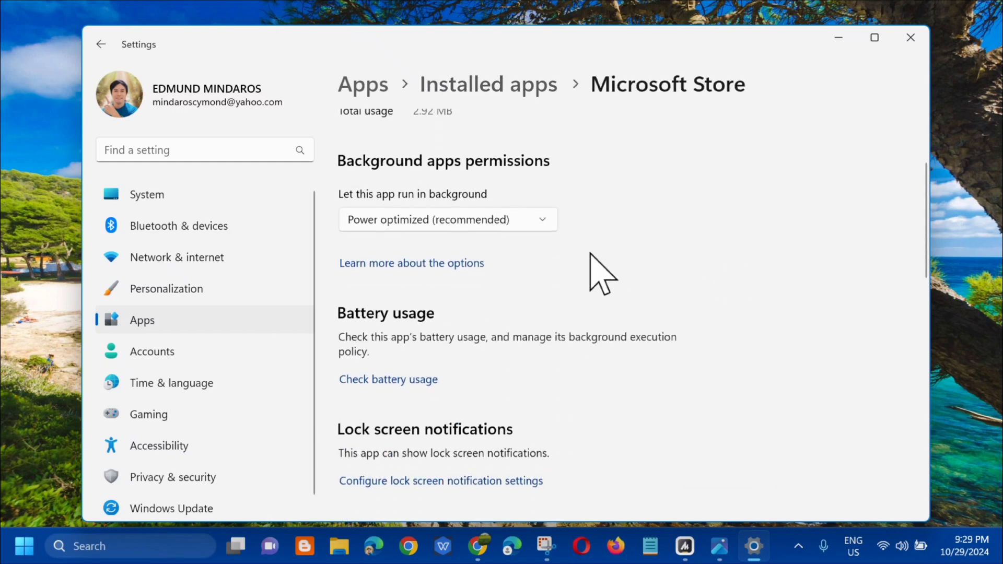
pyautogui.scroll(-3, 591, 254)
pyautogui.scroll(-3, 590, 255)
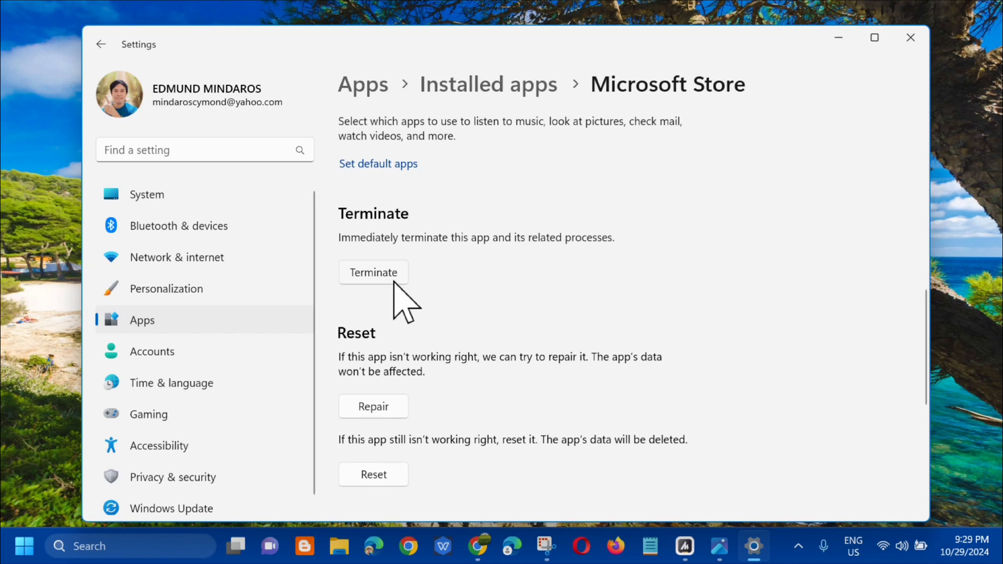
pyautogui.scroll(-3, 522, 272)
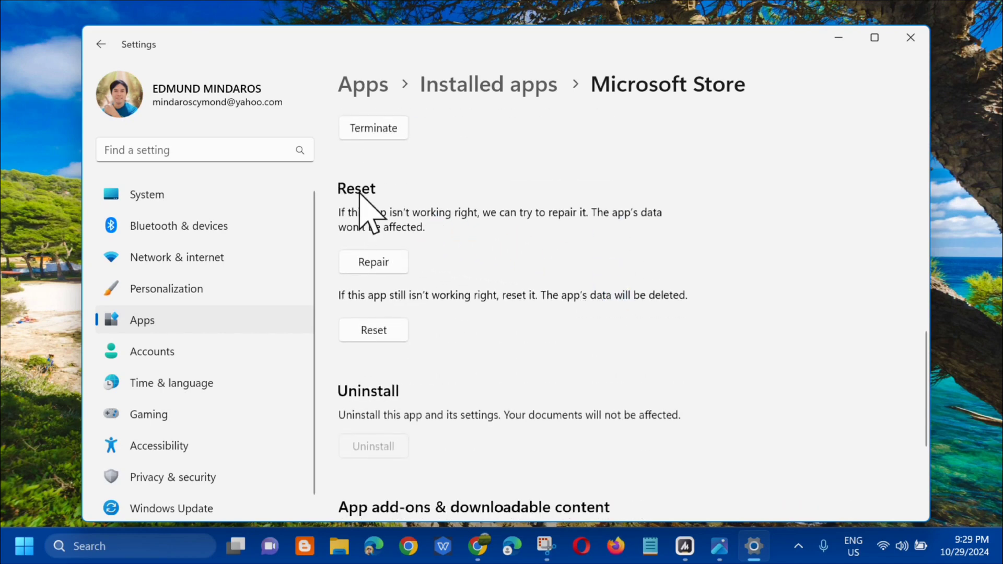
pyautogui.click(383, 267)
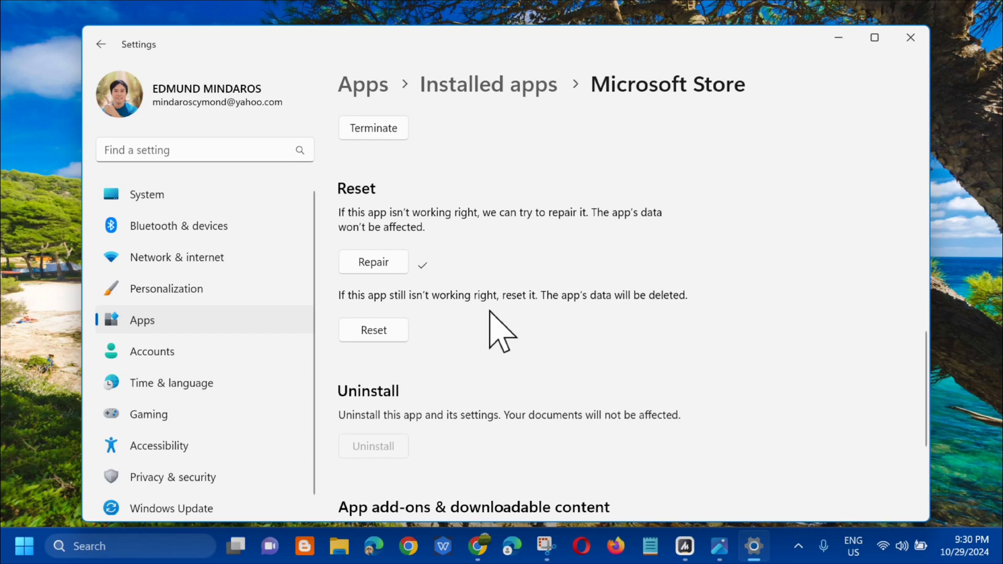
# - Reset the Microsoft Store app, confirming the deletion of its data, and close Settings
pyautogui.click(378, 333)
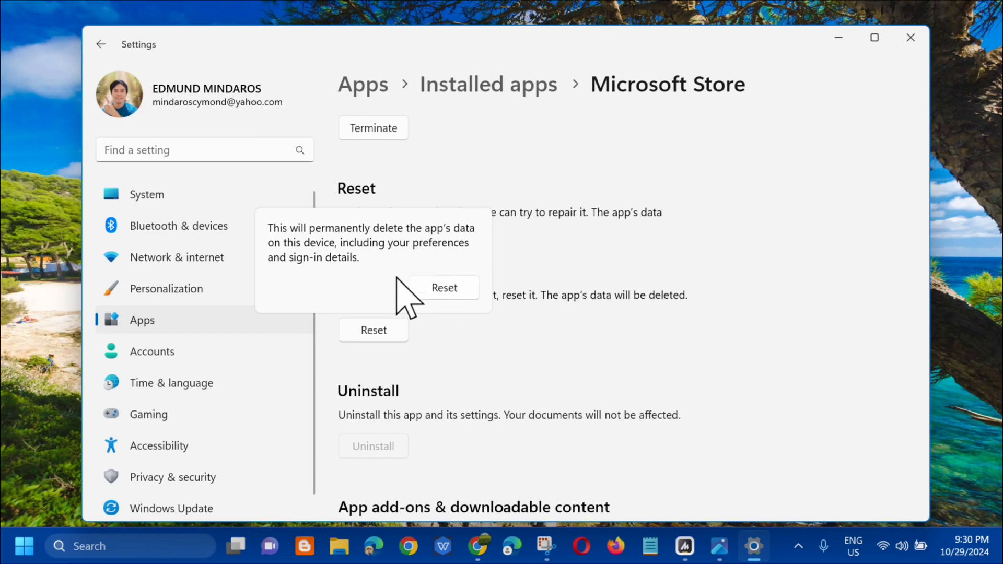
pyautogui.click(442, 287)
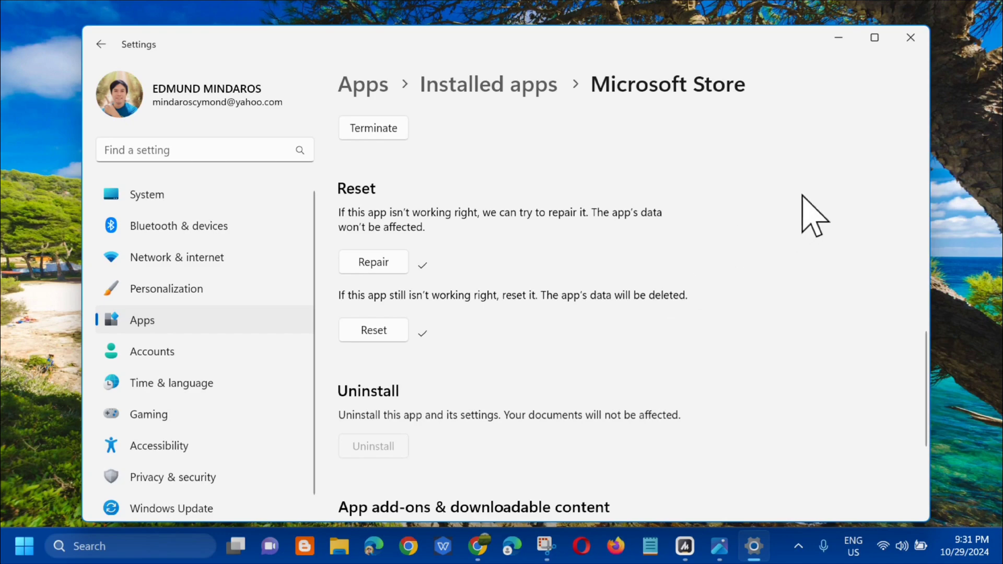
pyautogui.click(911, 39)
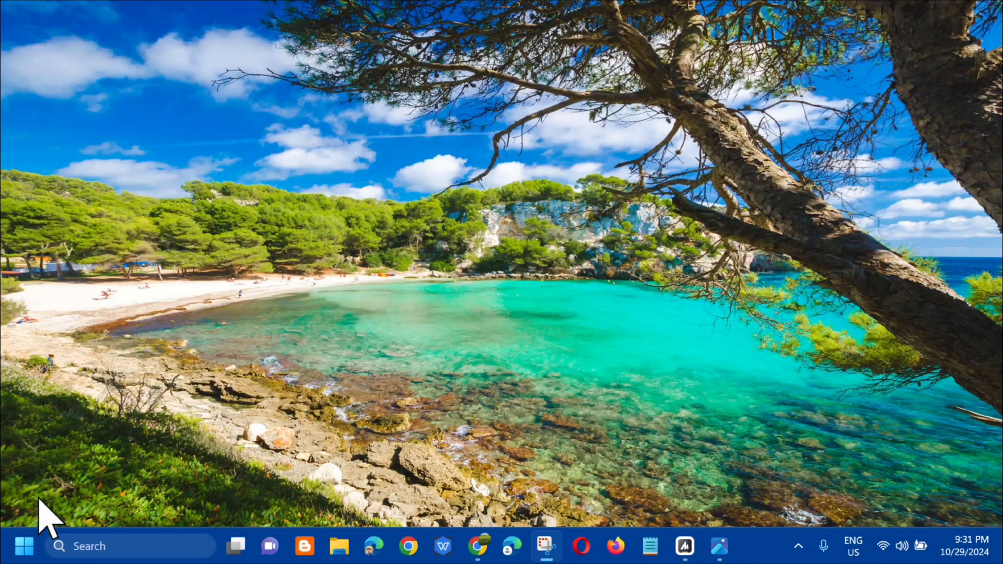
pyautogui.click(23, 546)
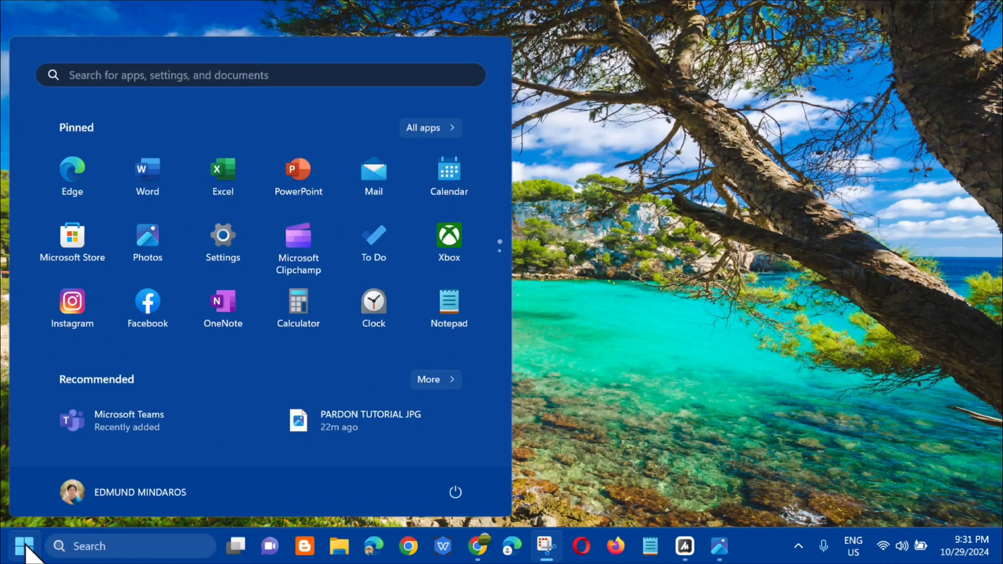
pyautogui.click(467, 501)
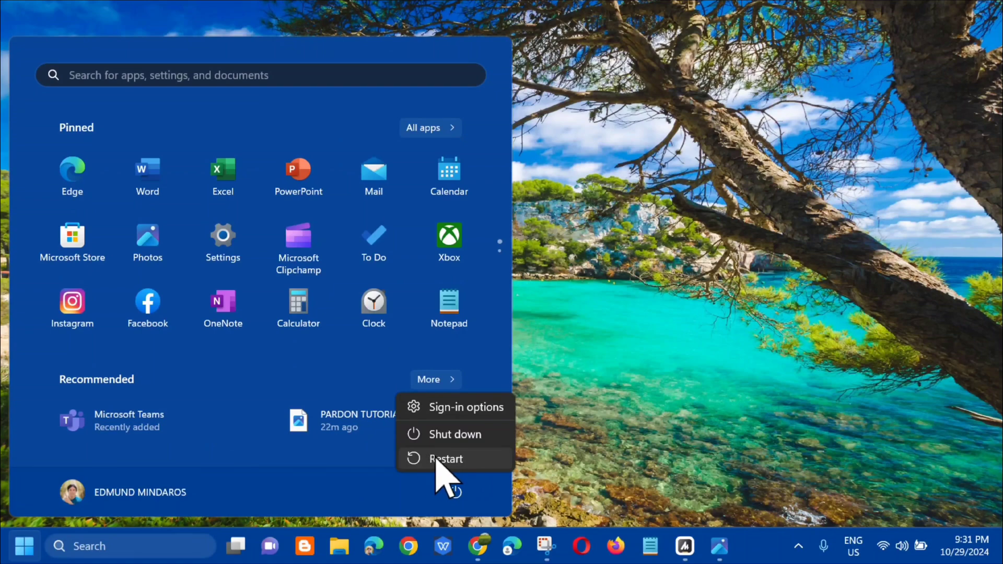
pyautogui.press('Escape')
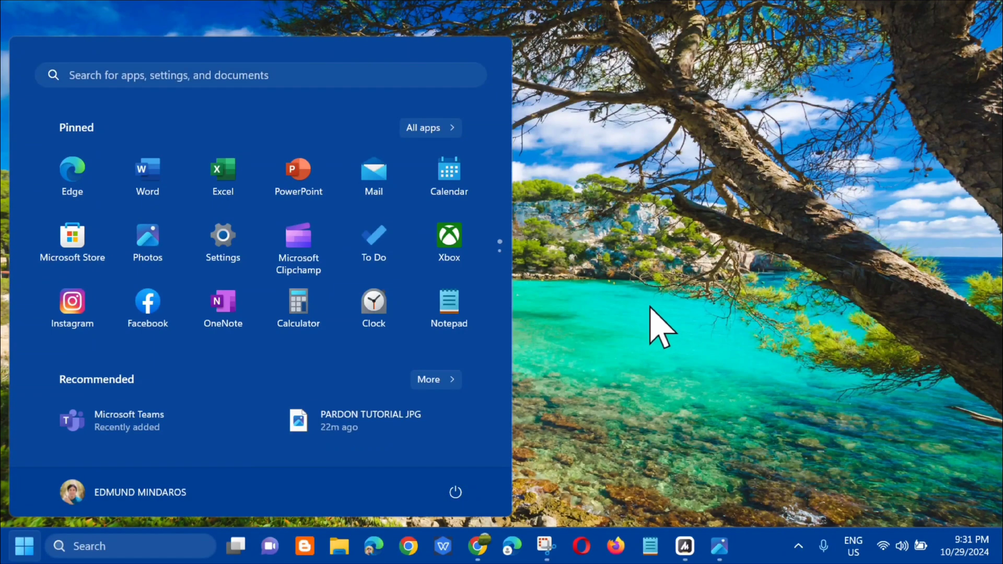
pyautogui.click(650, 308)
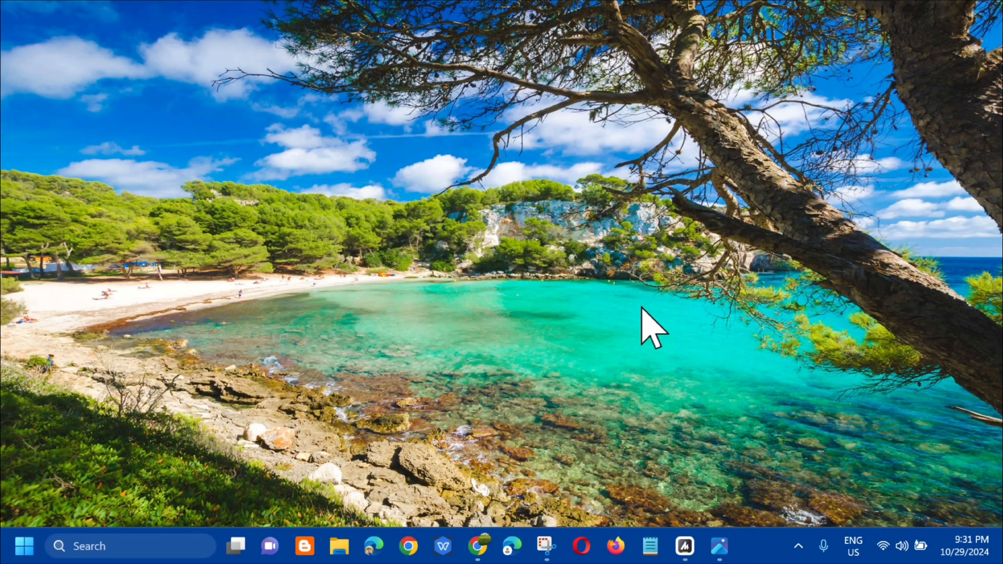